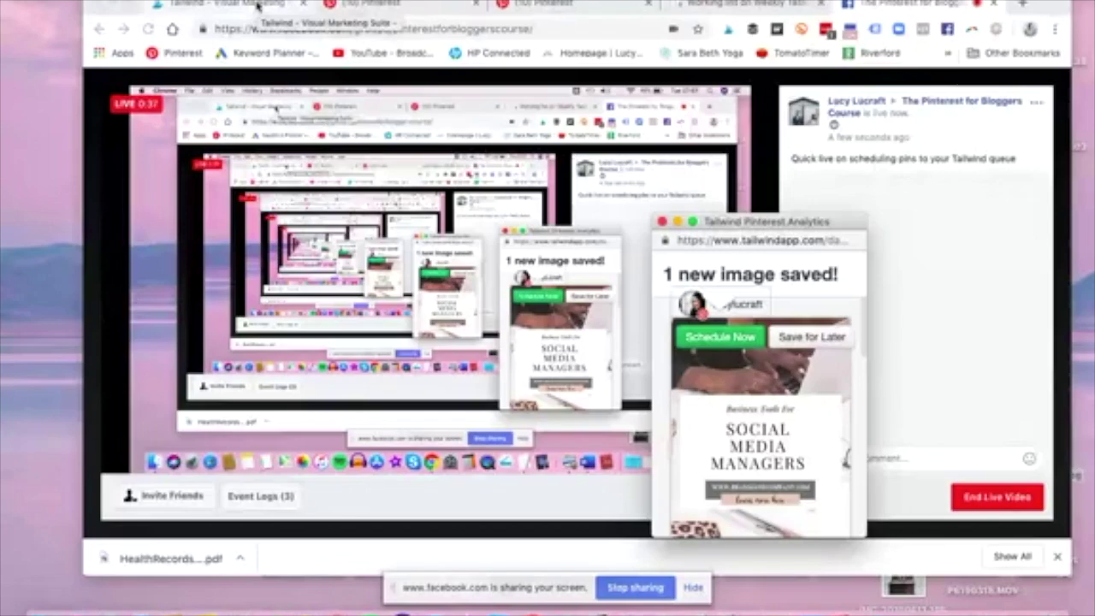
Switch to Tailwind and look through the scheduled pins and the posting schedule
{"action": "left_click", "coordinate": [257, 5]}
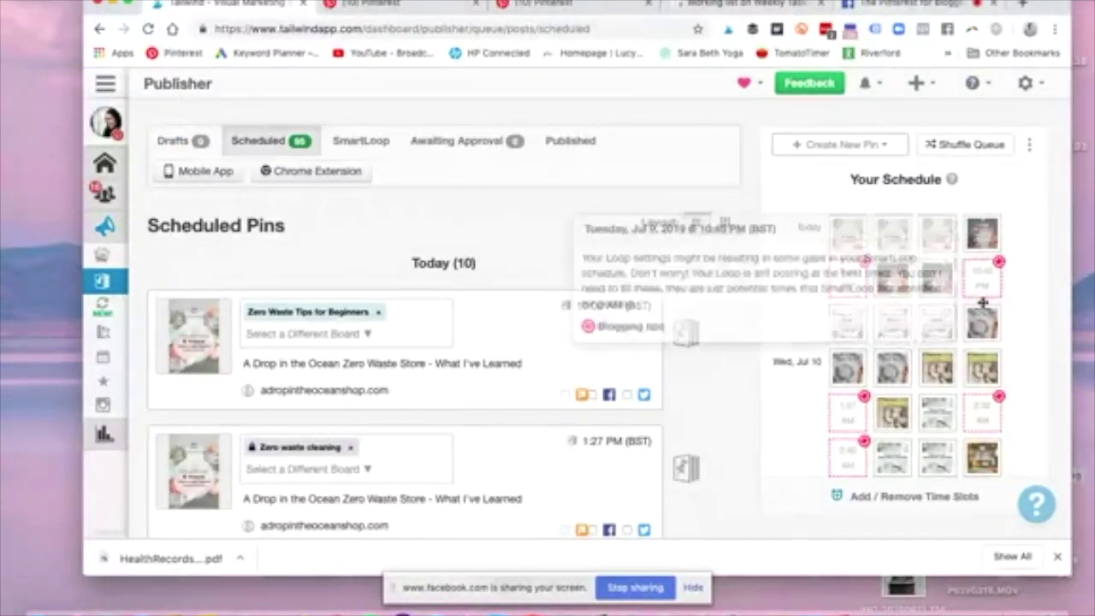
{"action": "left_click", "coordinate": [908, 6]}
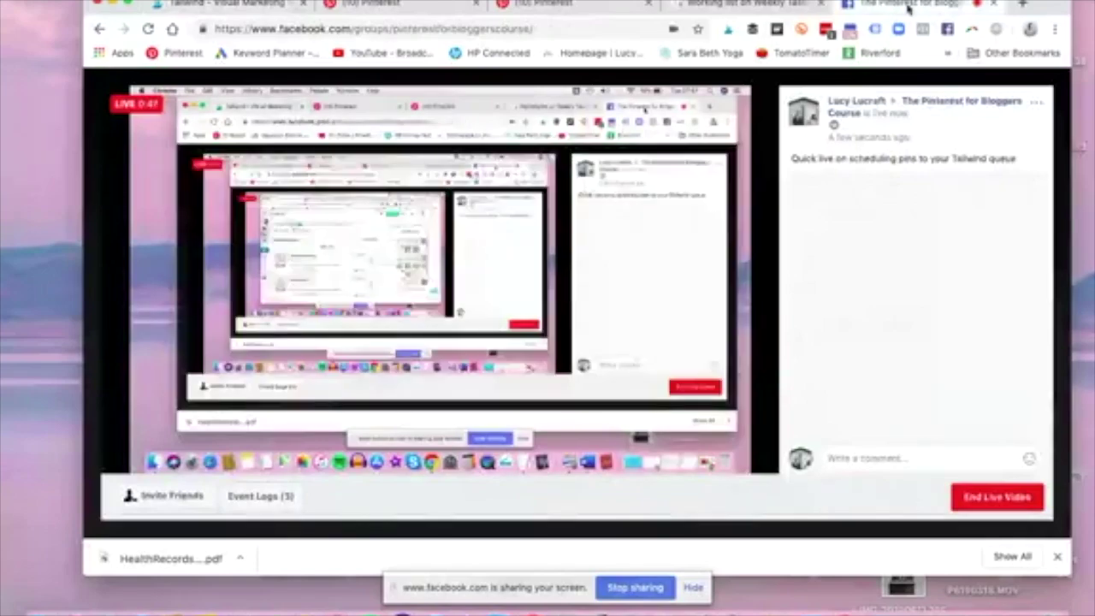
{"action": "left_click", "coordinate": [256, 5]}
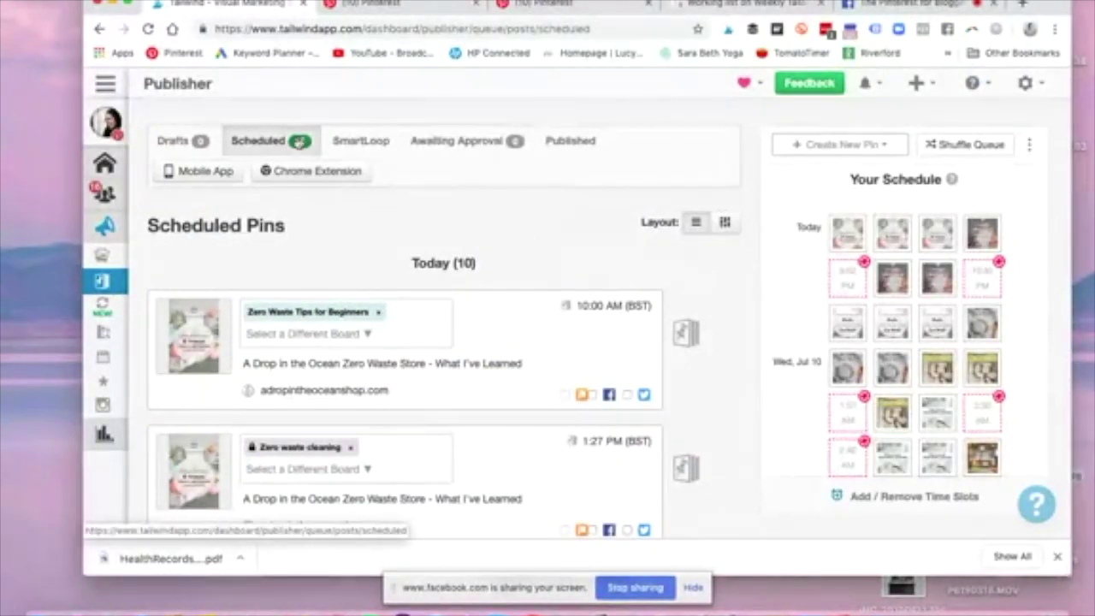
{"action": "mouse_move", "coordinate": [525, 489]}
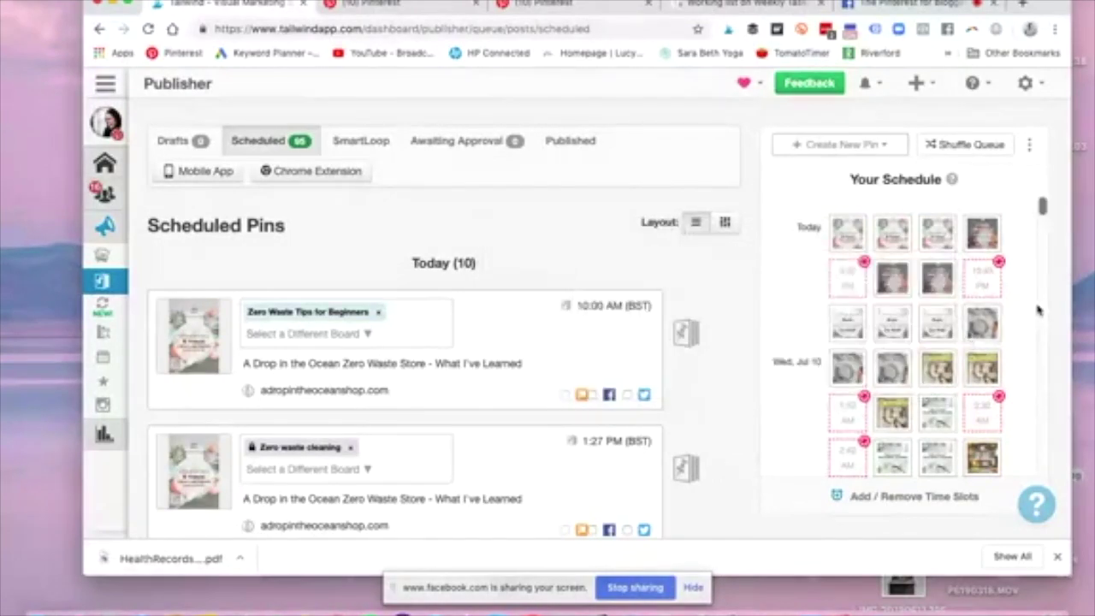
{"action": "scroll", "coordinate": [1038, 310], "scroll_direction": "down", "scroll_amount": 3}
{"action": "scroll", "coordinate": [1038, 309], "scroll_direction": "up", "scroll_amount": 3}
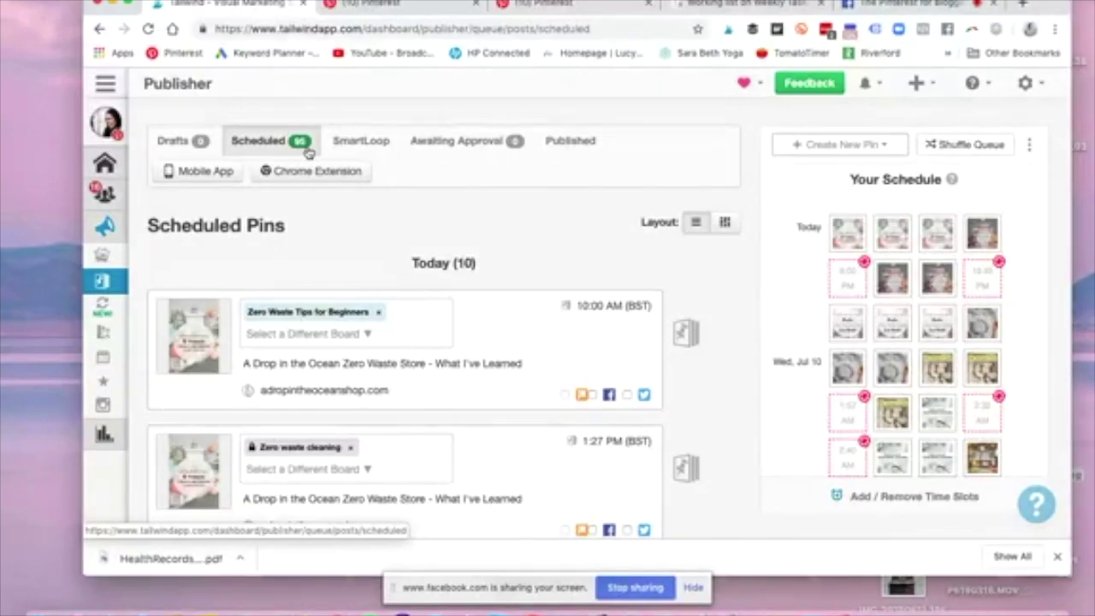
Switch to Pinterest, clear the webinar search and rerun the recent search "pinterest tips"
{"action": "left_click", "coordinate": [398, 5]}
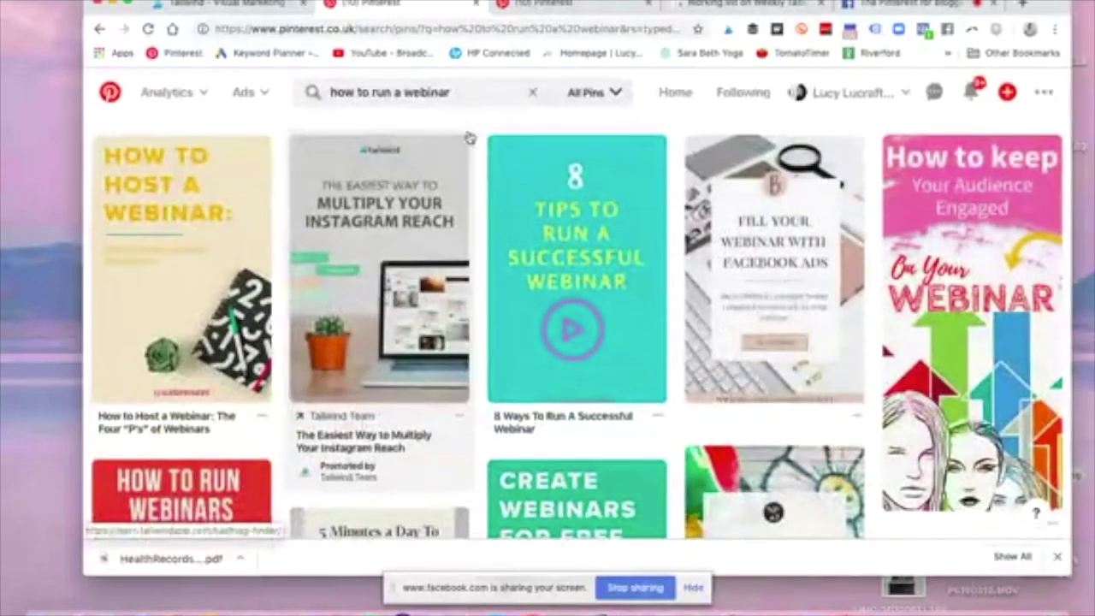
{"action": "left_click", "coordinate": [534, 92]}
{"action": "left_click", "coordinate": [452, 97]}
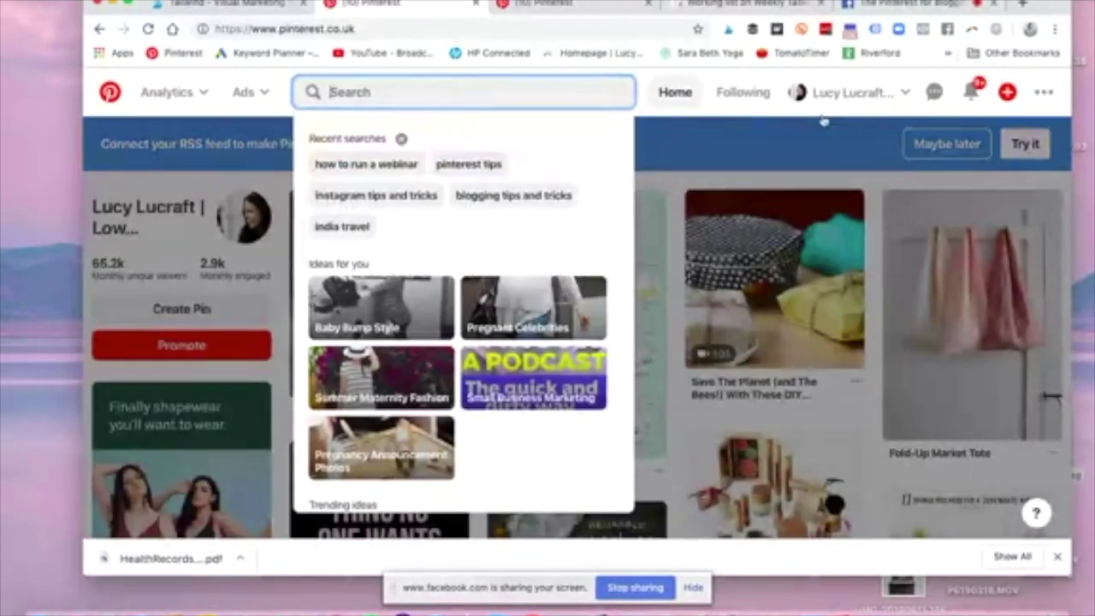
{"action": "left_click", "coordinate": [949, 143]}
{"action": "left_click", "coordinate": [949, 144]}
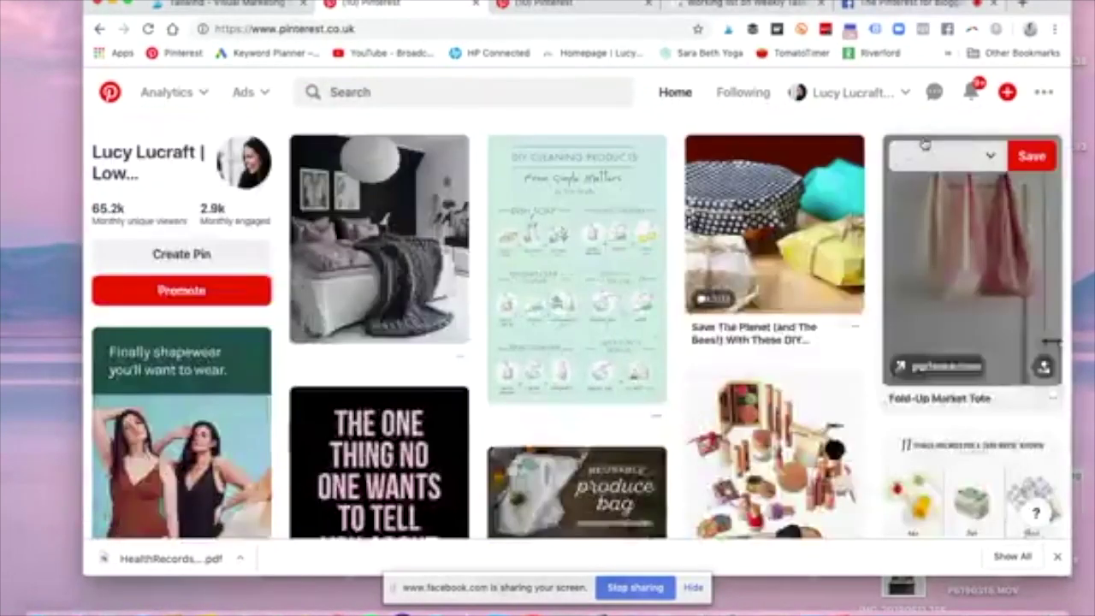
{"action": "left_click", "coordinate": [414, 92]}
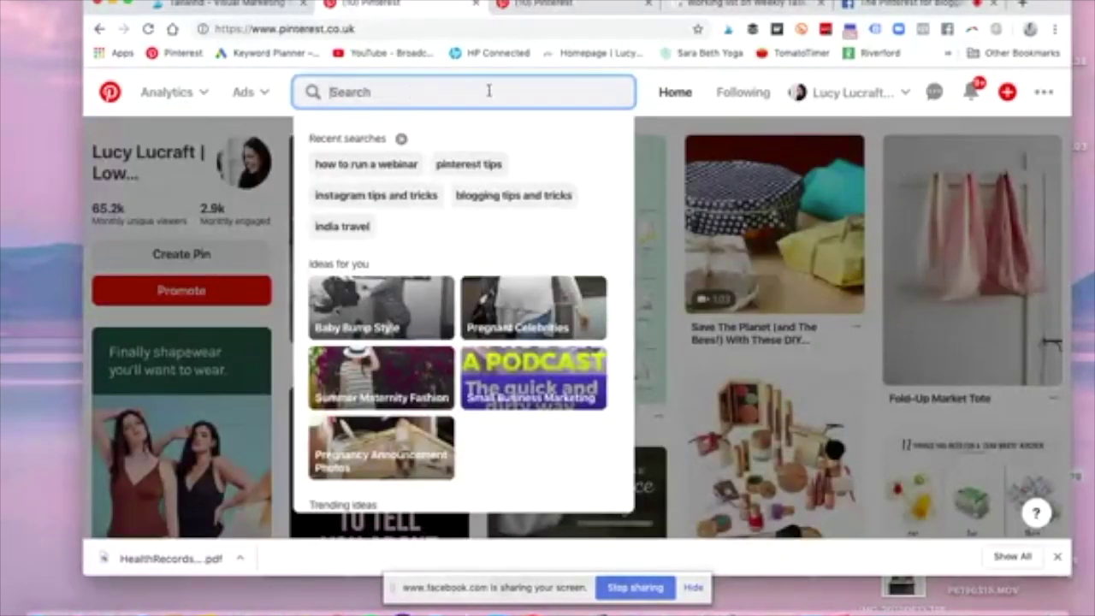
{"action": "left_click", "coordinate": [496, 164]}
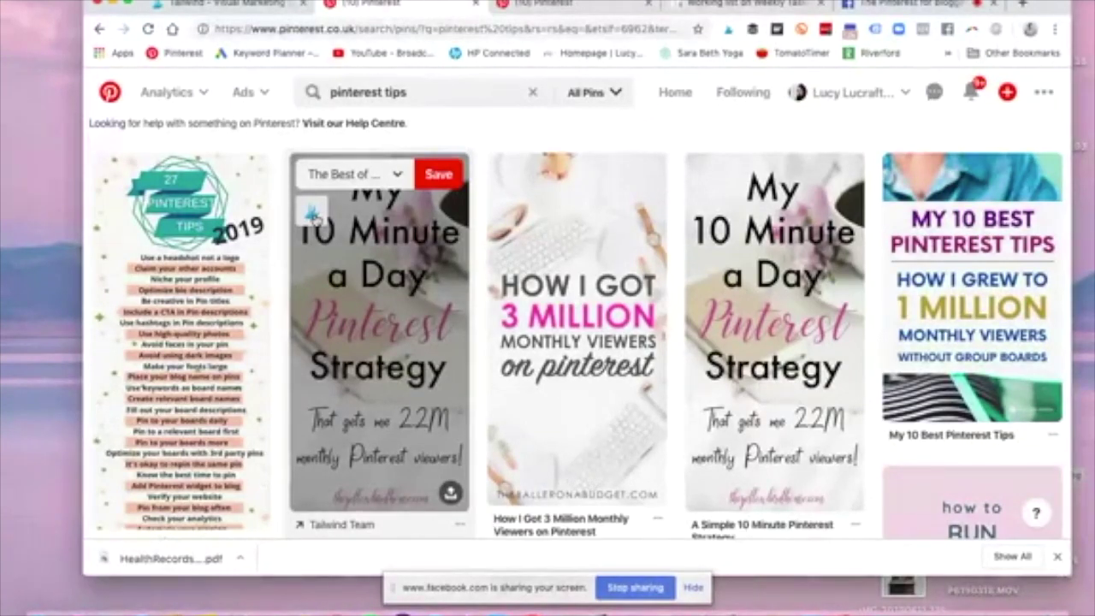
Save the "My 10 Minute a Day Pinterest Strategy" and "How I Got 3 Million Monthly Viewers on Pinterest" pins to Tailwind, moving its pop-up window aside
{"action": "left_click", "coordinate": [313, 214]}
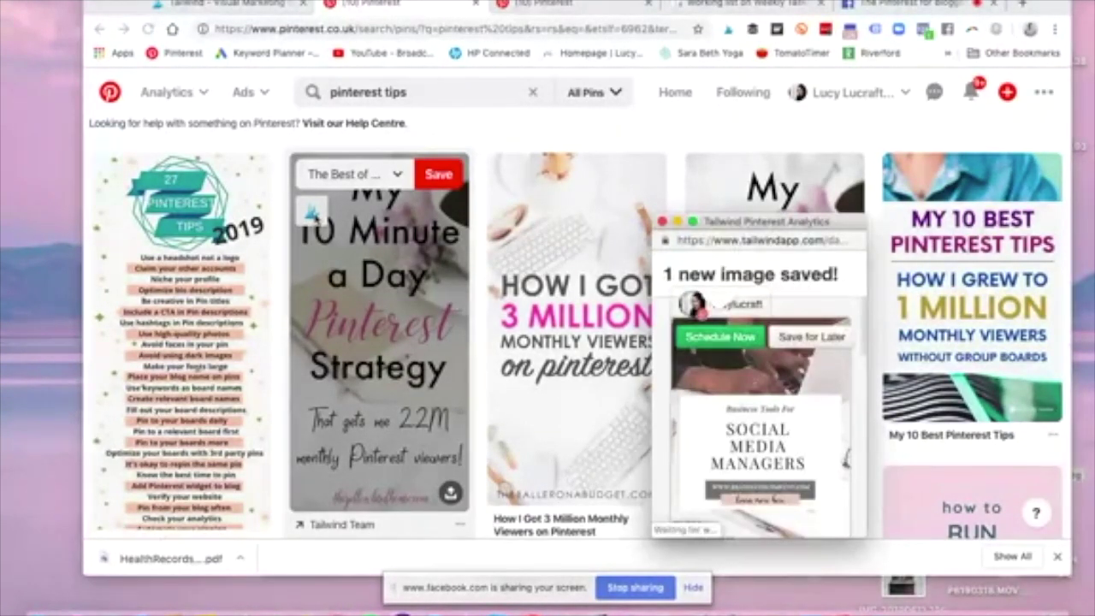
{"action": "left_click_drag", "start_coordinate": [783, 224], "coordinate": [642, 154]}
{"action": "left_click_drag", "start_coordinate": [733, 147], "coordinate": [1068, 308]}
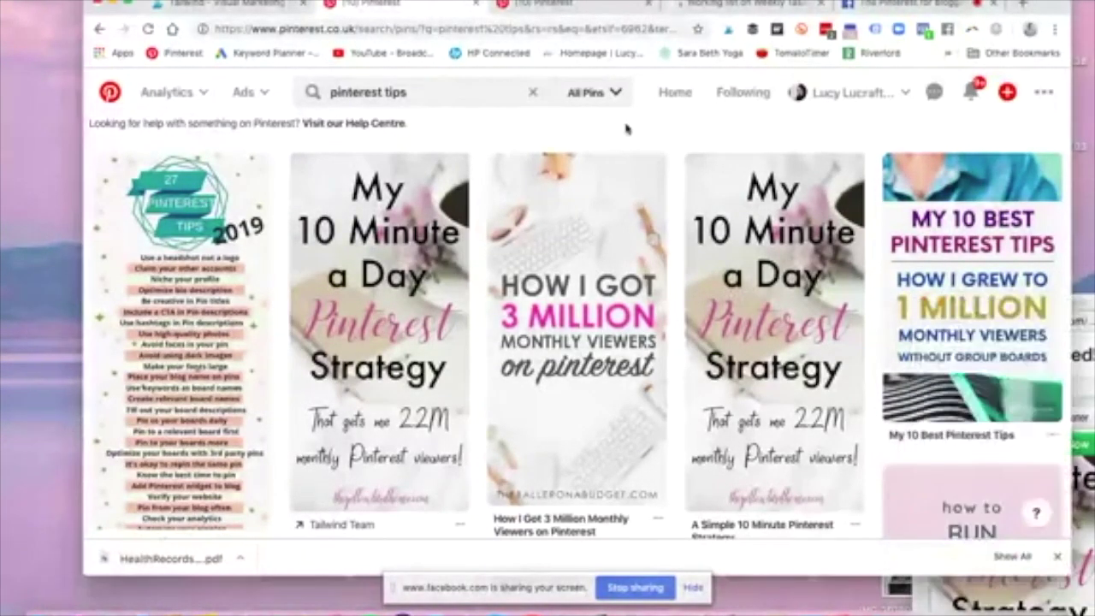
{"action": "left_click", "coordinate": [509, 219]}
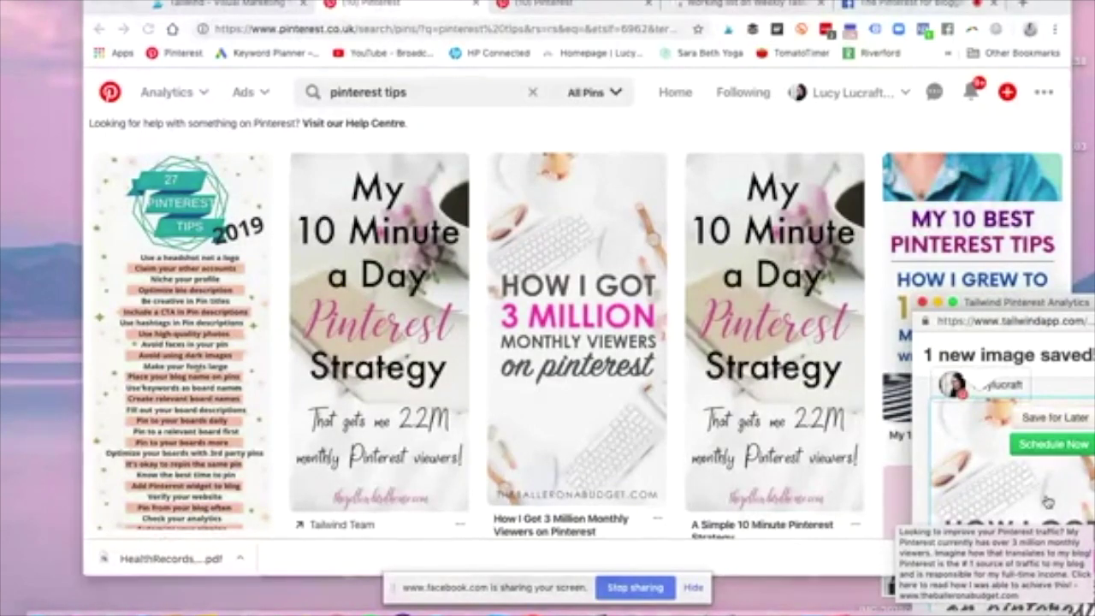
Return to the Tailwind publisher and open the drafts waiting for scheduling
{"action": "left_click", "coordinate": [276, 4]}
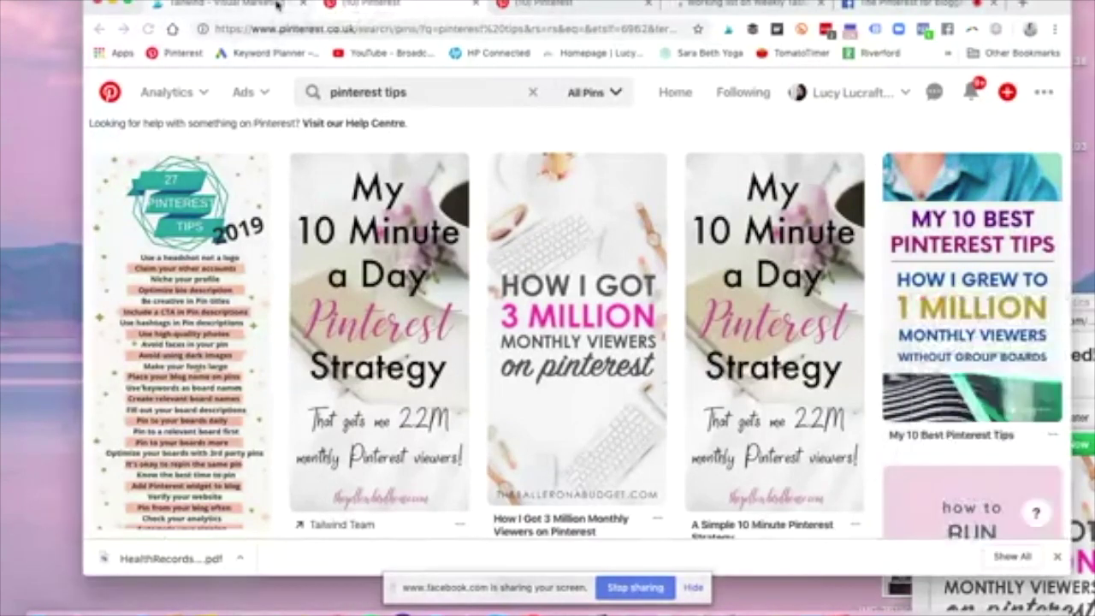
{"action": "mouse_move", "coordinate": [111, 270]}
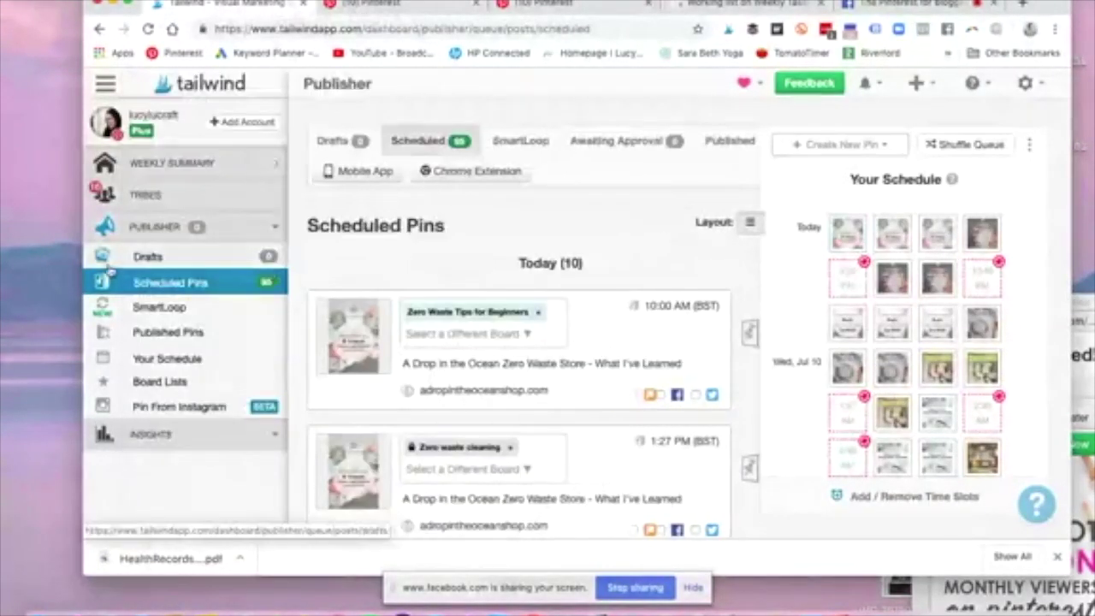
{"action": "left_click", "coordinate": [215, 266]}
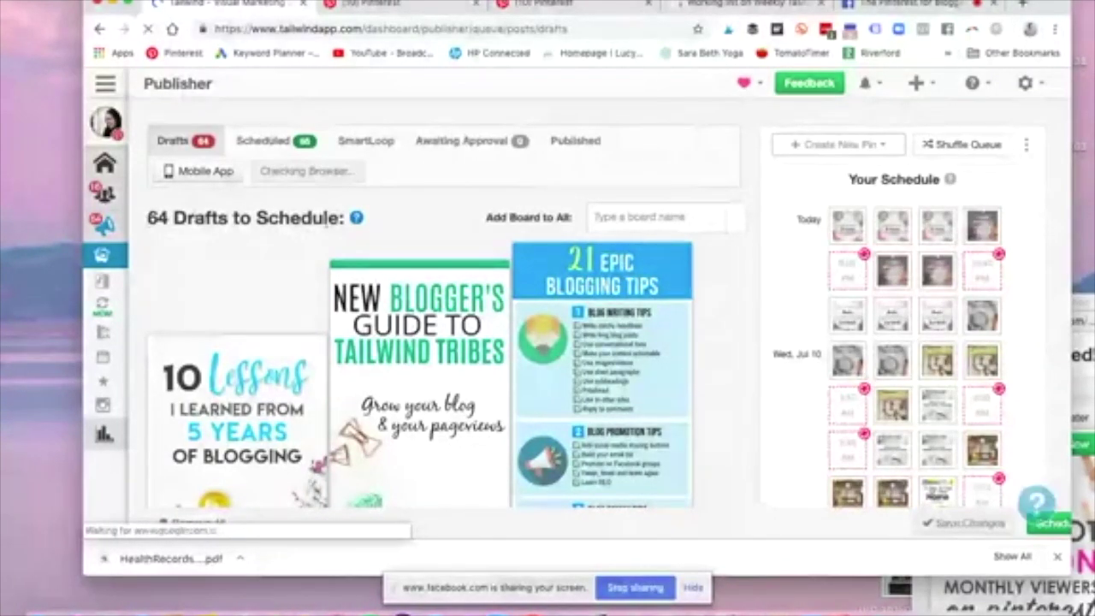
{"action": "triple_click", "coordinate": [353, 223]}
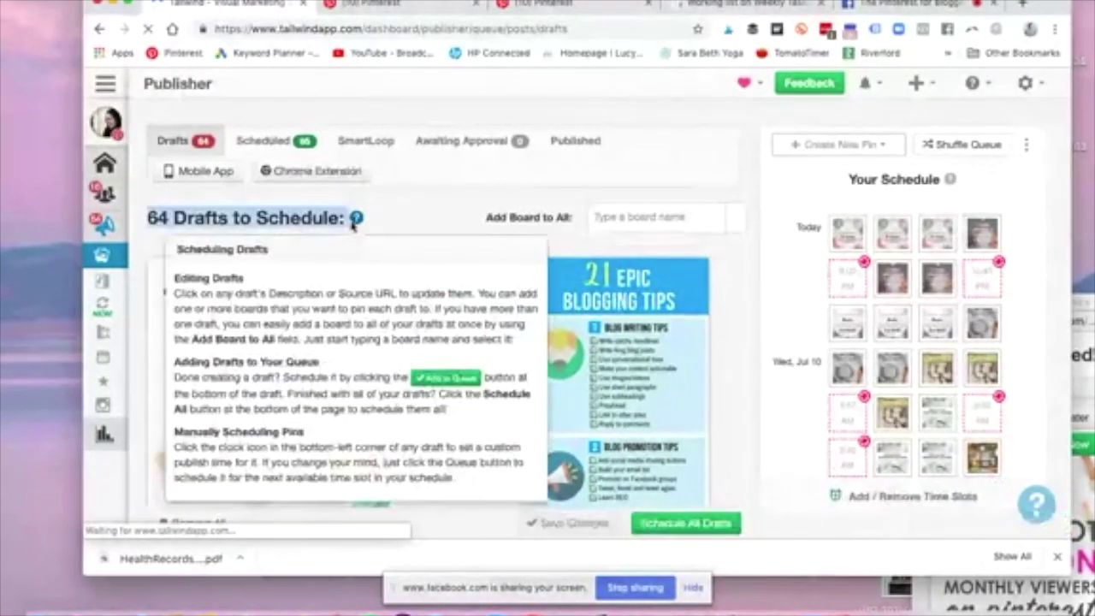
{"action": "left_click", "coordinate": [402, 229]}
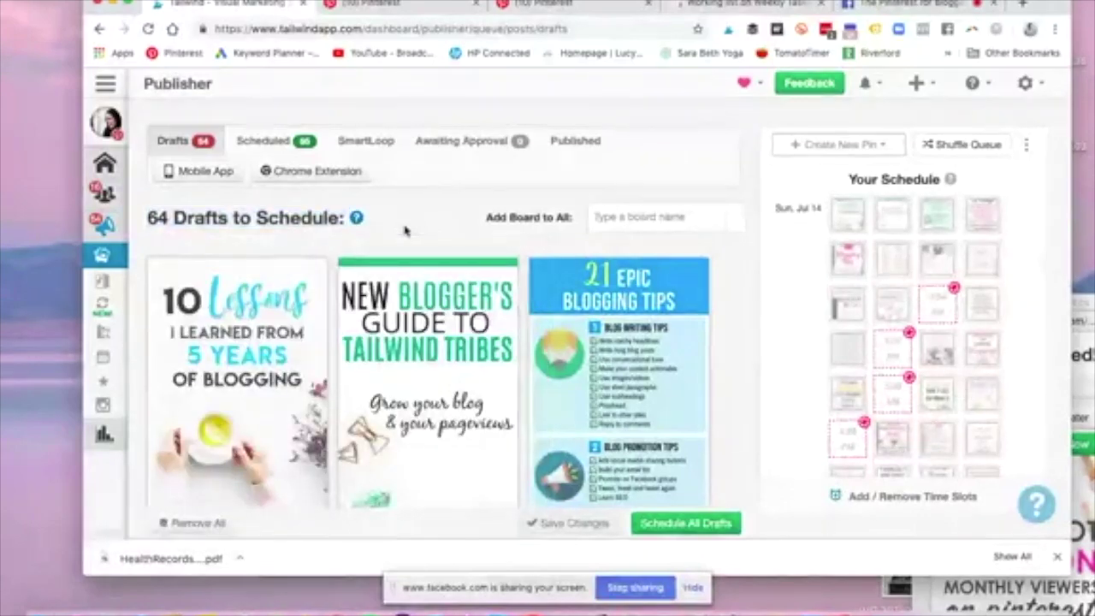
Add the "GROUP Blogging boards" list to all drafts
{"action": "left_click", "coordinate": [652, 217]}
{"action": "type", "text": "group"}
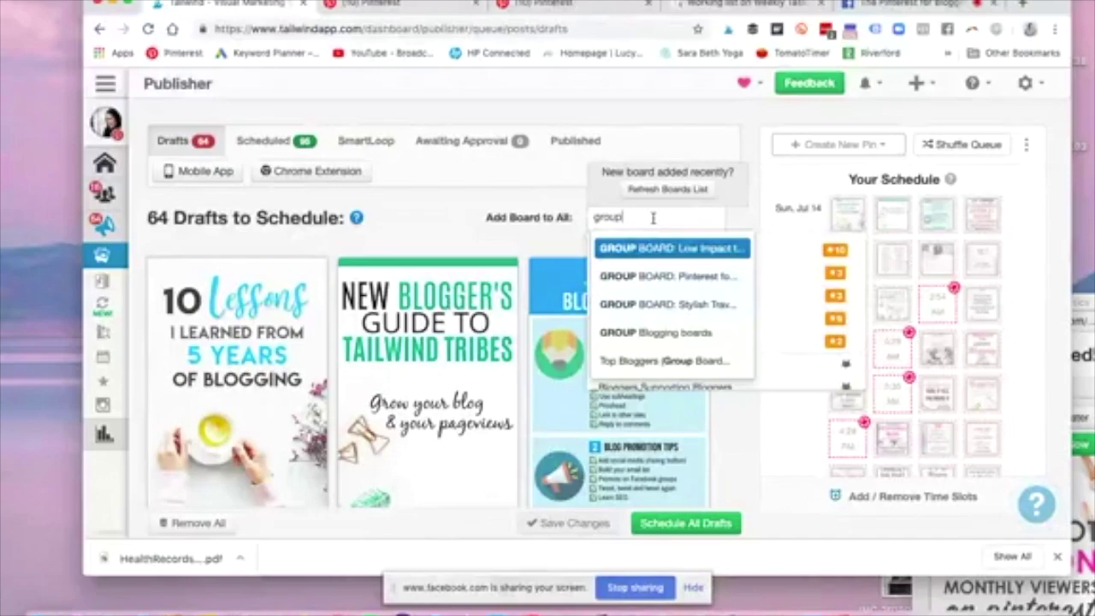
{"action": "key", "text": "Down"}
{"action": "key", "text": "Down"}
{"action": "key", "text": "Down"}
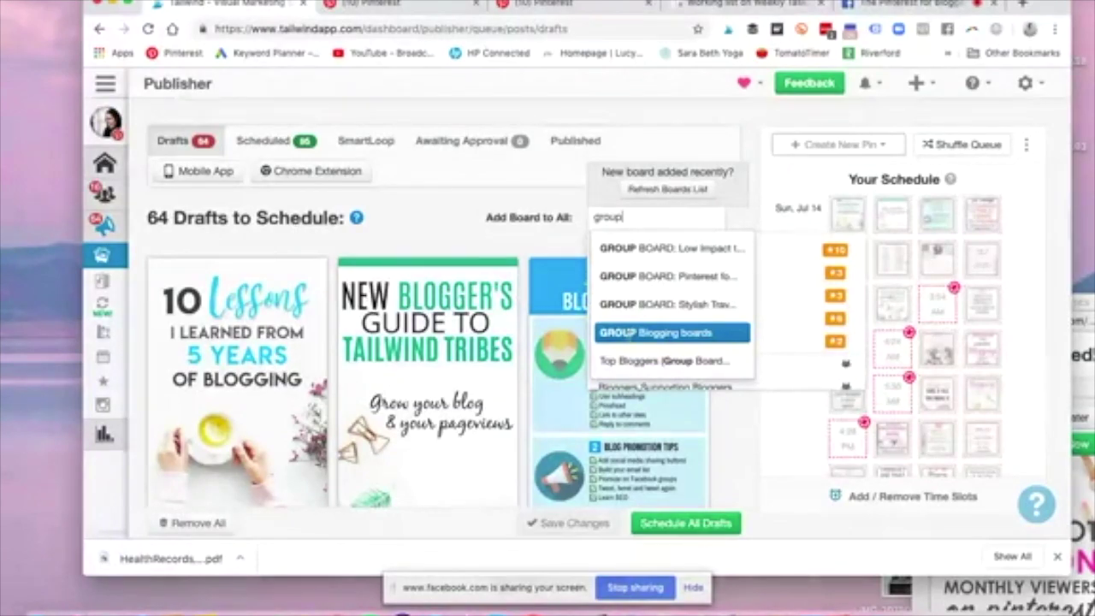
{"action": "left_click", "coordinate": [630, 333]}
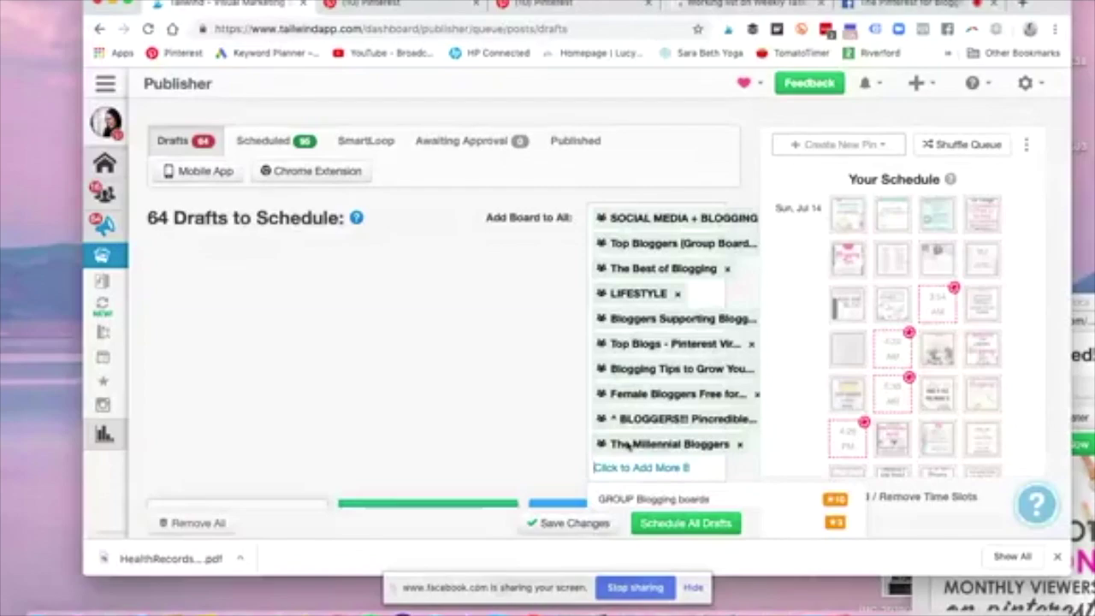
Find the "MY blogging boards" list with "blogg" and add it to all drafts as well
{"action": "left_click", "coordinate": [634, 466]}
{"action": "type", "text": "blogg"}
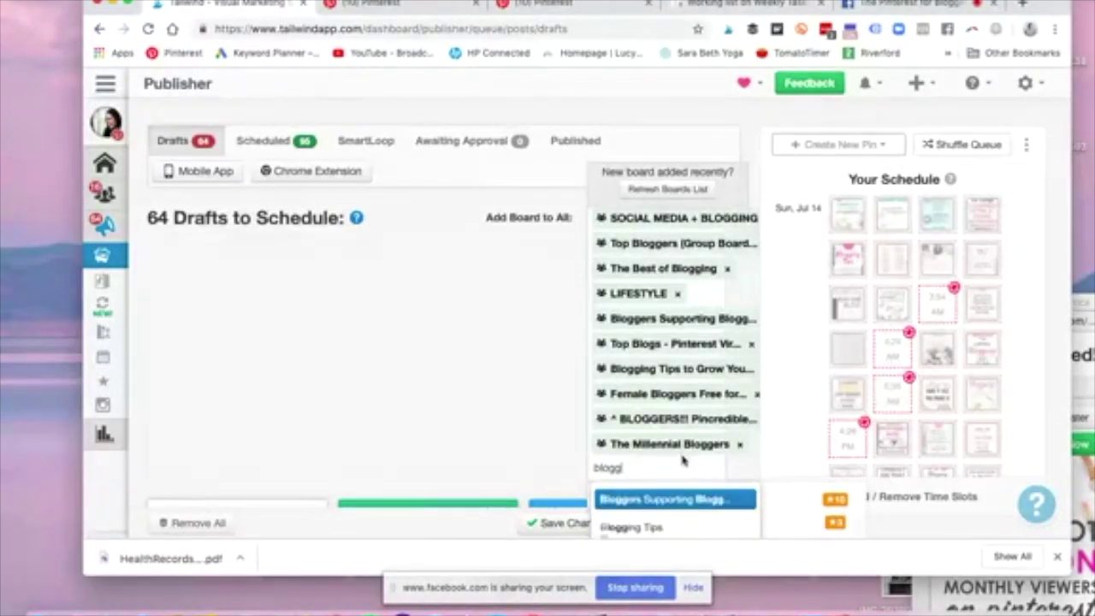
{"action": "scroll", "coordinate": [634, 465], "scroll_direction": "down", "scroll_amount": 2}
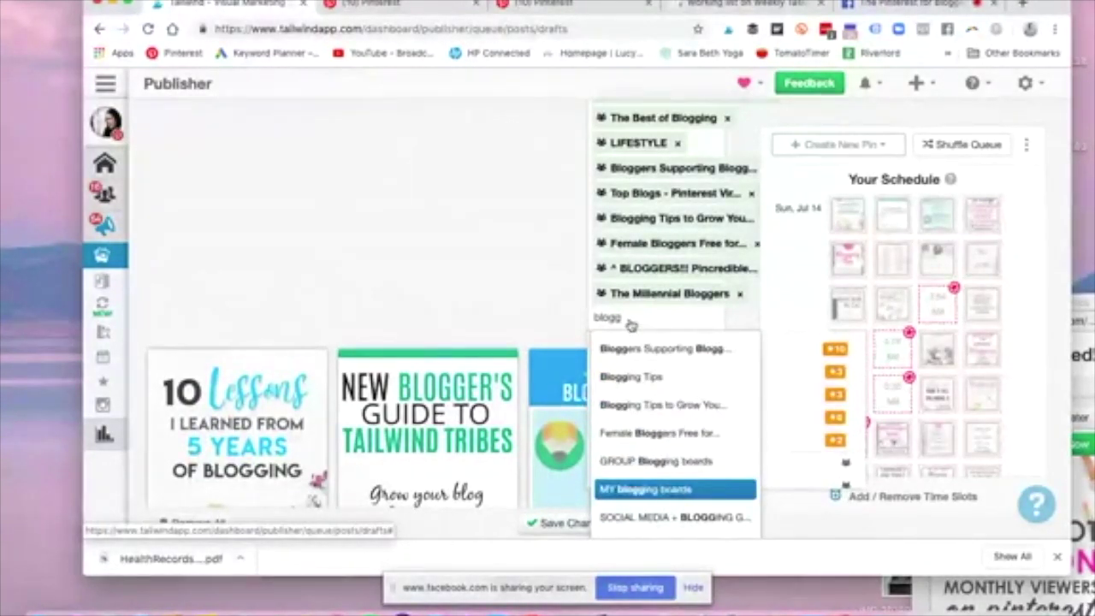
{"action": "left_click", "coordinate": [680, 489]}
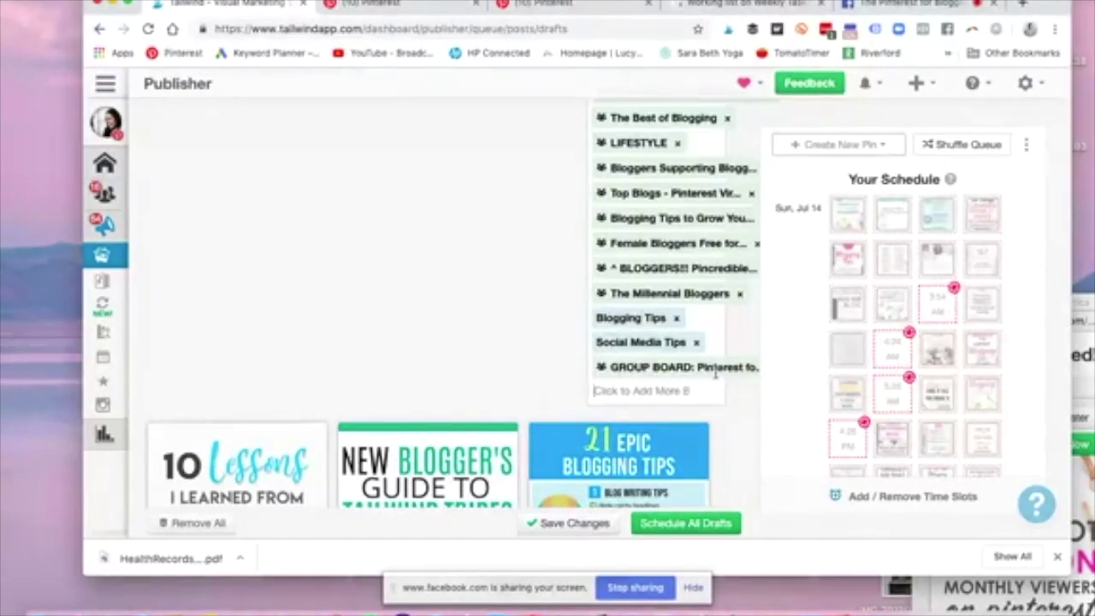
Check the boards assigned to all drafts and schedule every draft to the queue
{"action": "scroll", "coordinate": [744, 164], "scroll_direction": "up", "scroll_amount": 3}
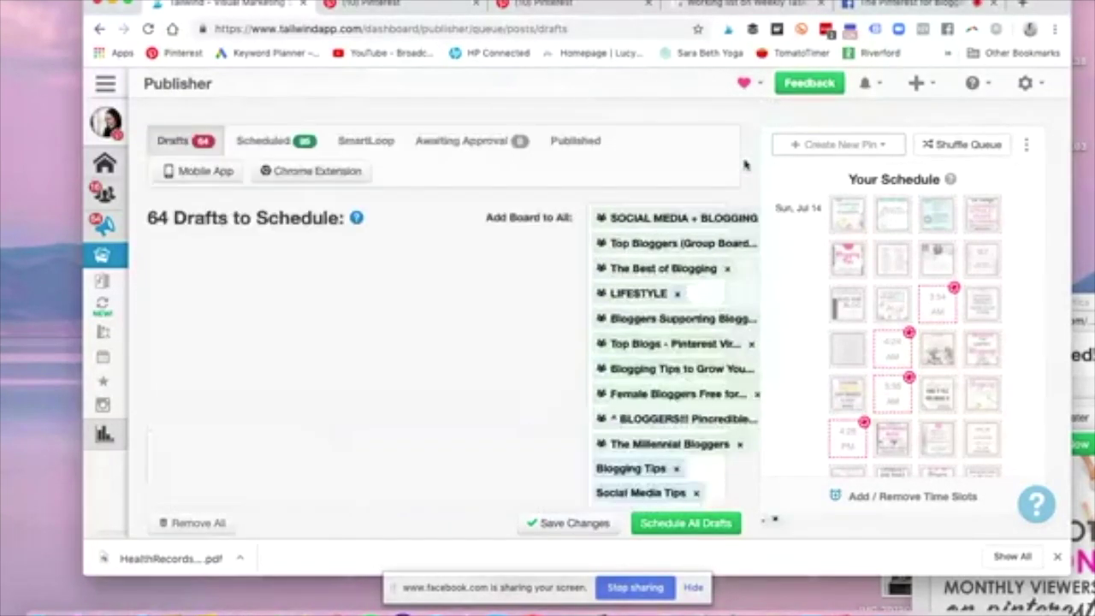
{"action": "scroll", "coordinate": [744, 164], "scroll_direction": "down", "scroll_amount": 2}
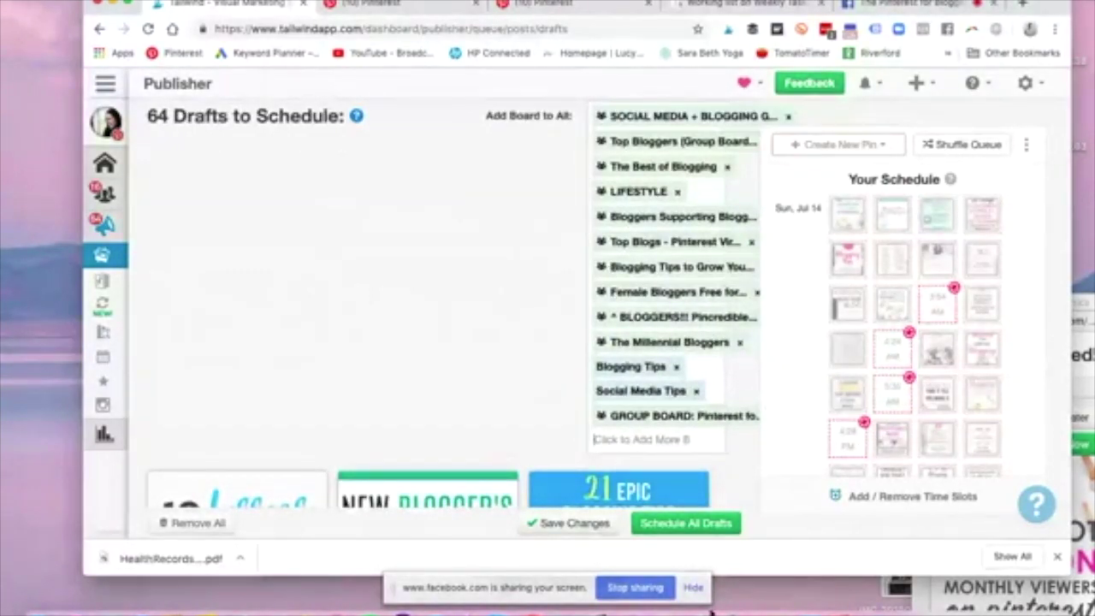
{"action": "left_click", "coordinate": [699, 528]}
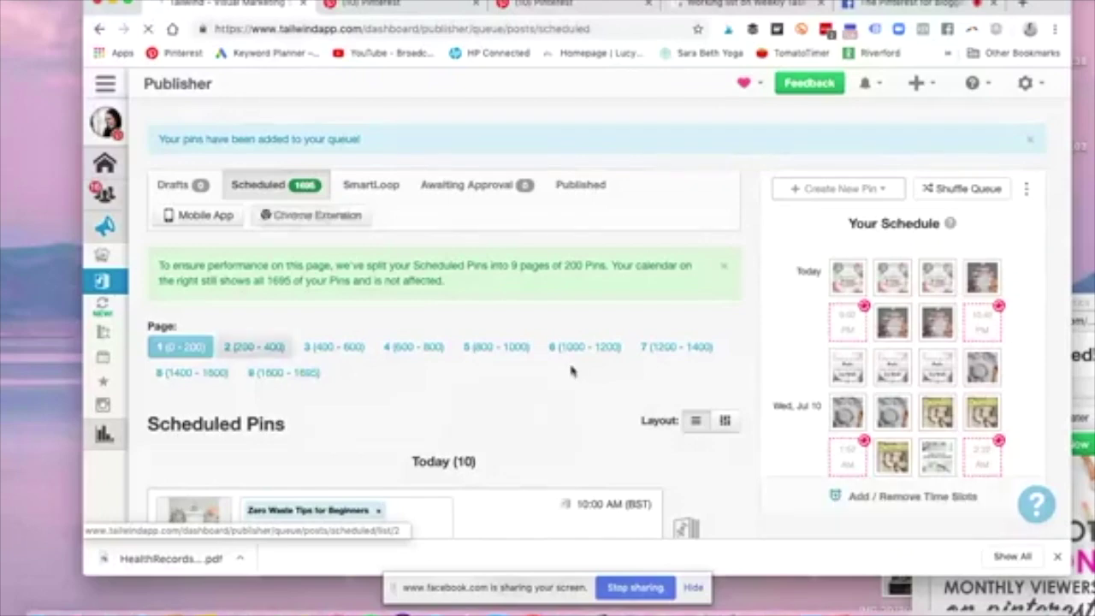
Review the scheduled pins list and open its last page, page 9
{"action": "scroll", "coordinate": [572, 371], "scroll_direction": "down", "scroll_amount": 3}
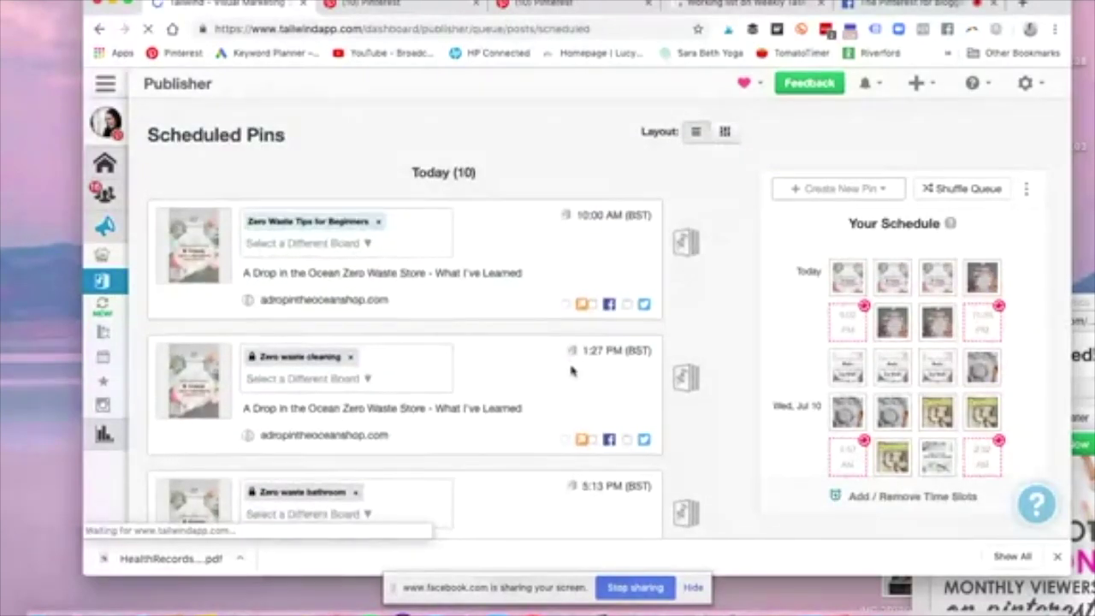
{"action": "scroll", "coordinate": [572, 371], "scroll_direction": "up", "scroll_amount": 3}
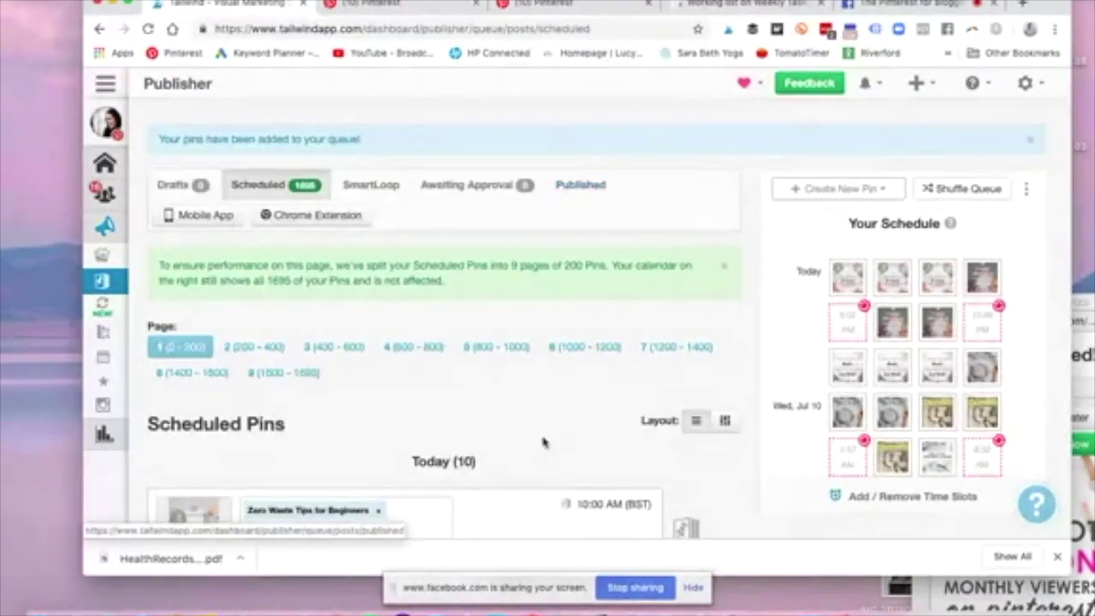
{"action": "scroll", "coordinate": [544, 442], "scroll_direction": "down", "scroll_amount": 1}
{"action": "scroll", "coordinate": [544, 442], "scroll_direction": "up", "scroll_amount": 2}
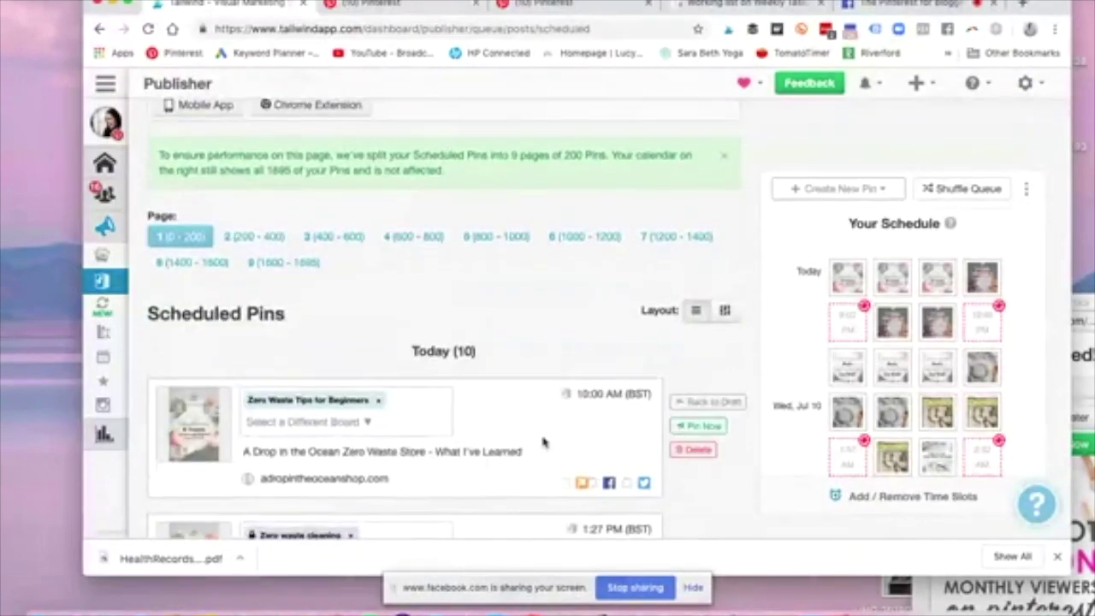
{"action": "mouse_move", "coordinate": [111, 289]}
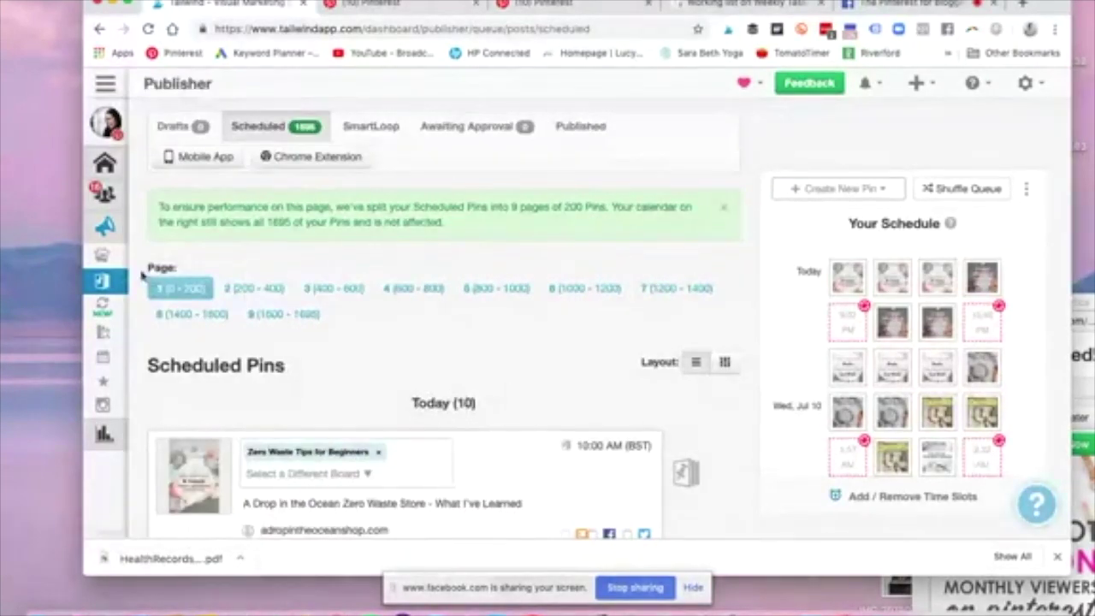
{"action": "mouse_move", "coordinate": [272, 289]}
{"action": "left_click", "coordinate": [308, 317]}
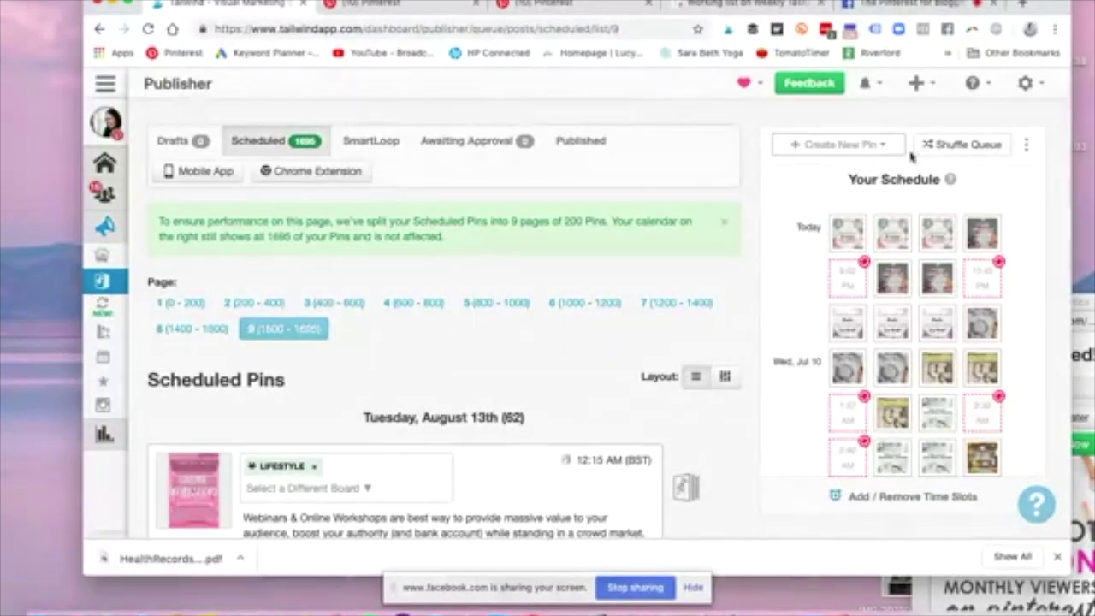
Shuffle the pin queue, confirm the shuffle and preview a pin in the new schedule
{"action": "left_click", "coordinate": [969, 146]}
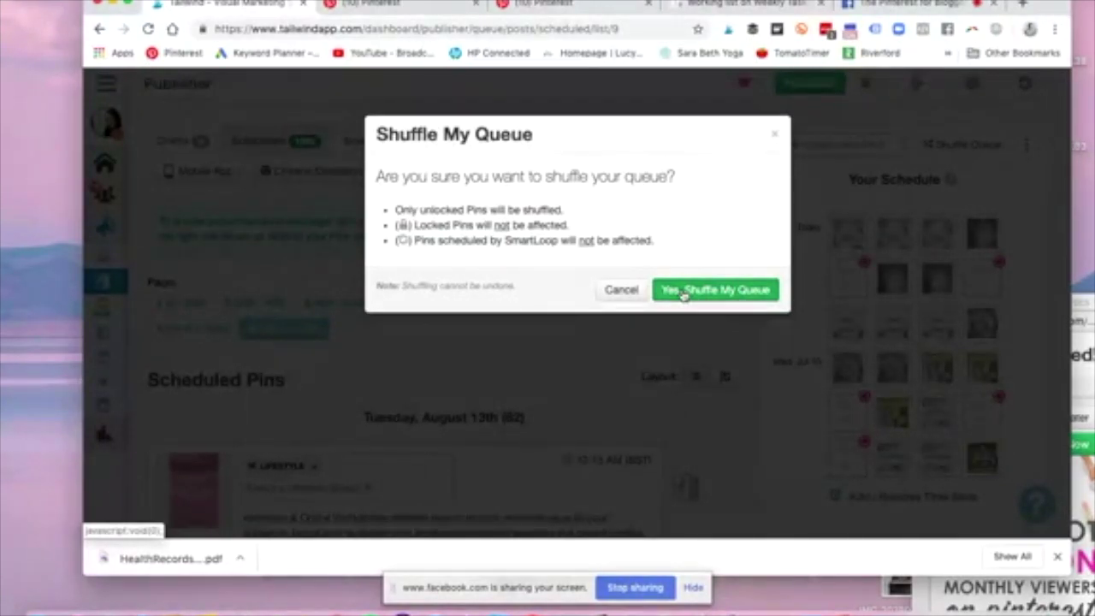
{"action": "left_click", "coordinate": [684, 292]}
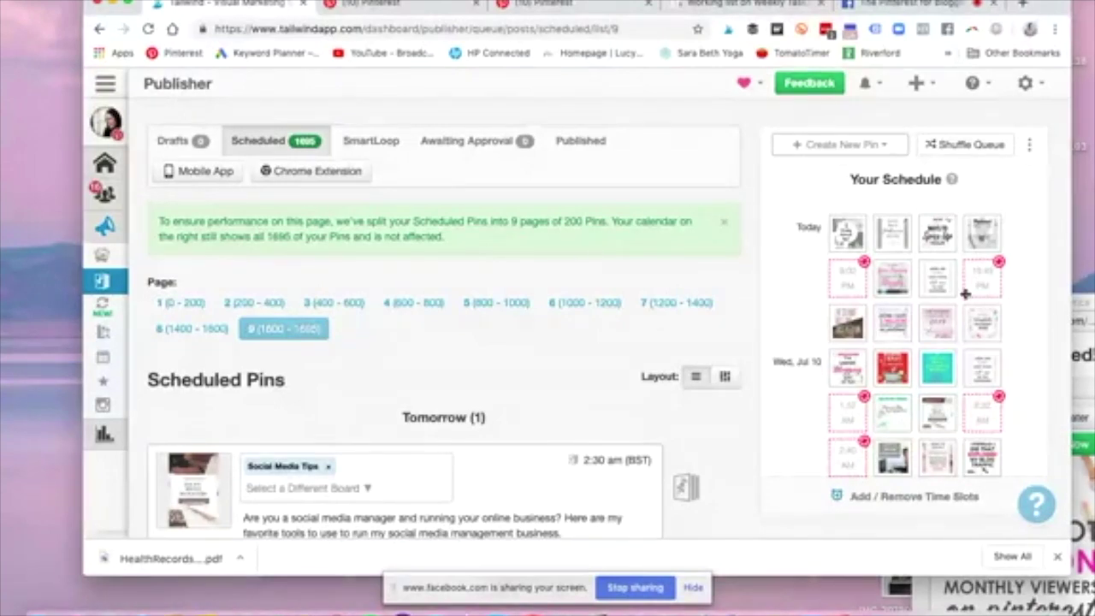
{"action": "mouse_move", "coordinate": [854, 280]}
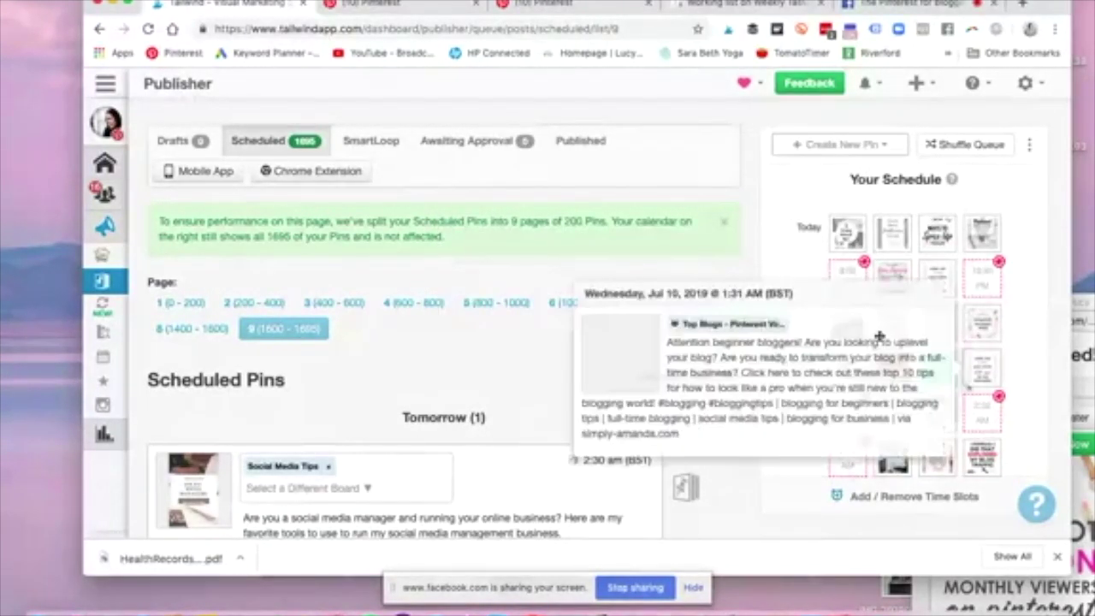
Look through the shuffled schedule calendar and the scheduled pins list on page 9 to check the new queue order
{"action": "scroll", "coordinate": [1018, 408], "scroll_direction": "down", "scroll_amount": 10}
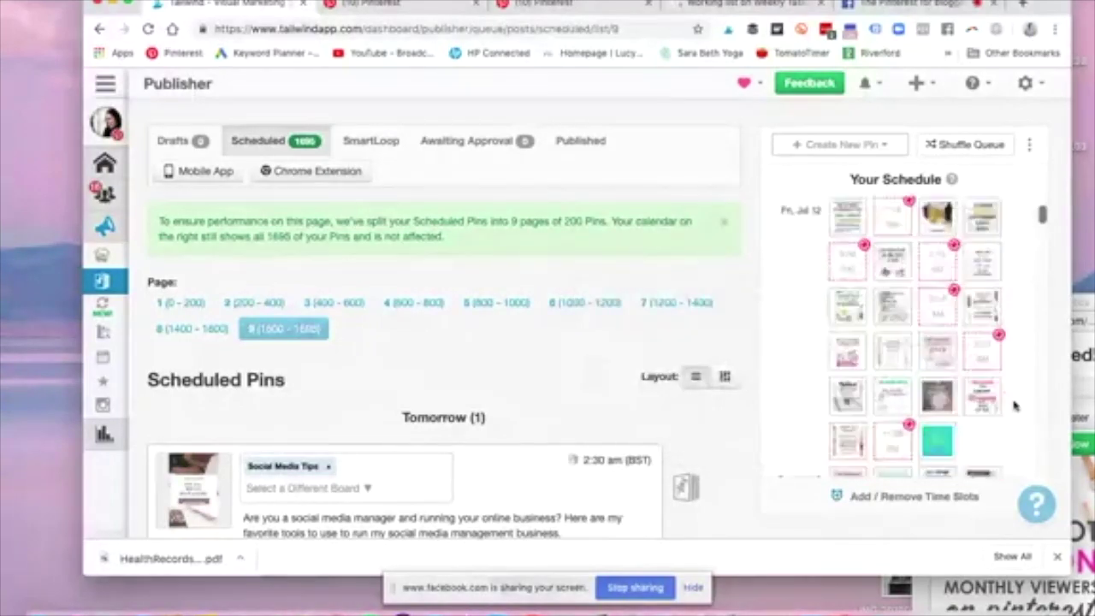
{"action": "left_click_drag", "start_coordinate": [1043, 239], "coordinate": [1031, 41]}
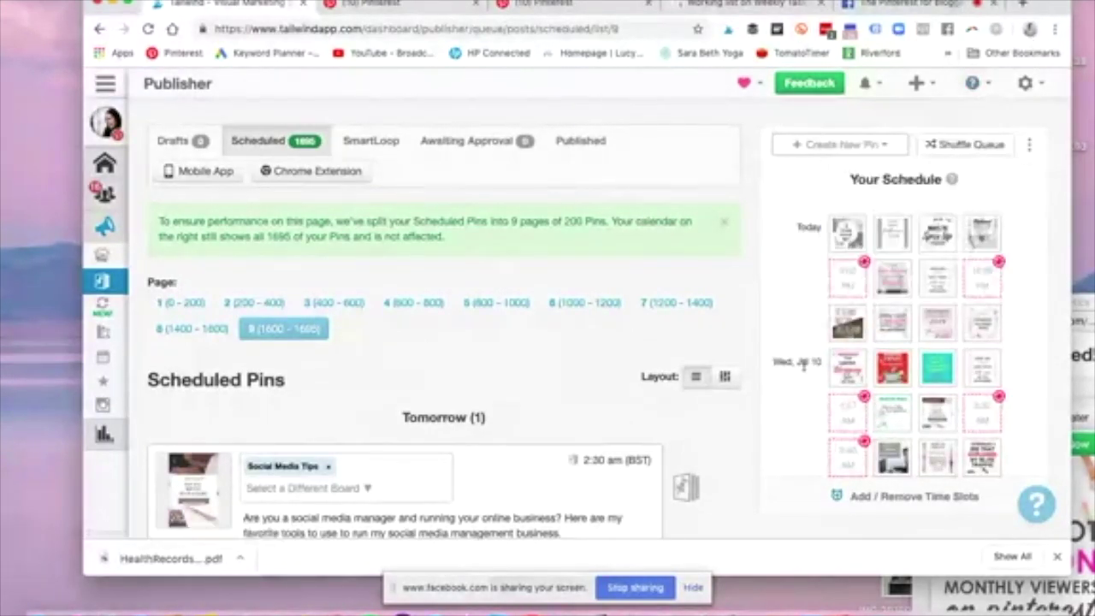
{"action": "scroll", "coordinate": [804, 366], "scroll_direction": "down", "scroll_amount": 5}
{"action": "scroll", "coordinate": [803, 366], "scroll_direction": "up", "scroll_amount": 5}
{"action": "scroll", "coordinate": [528, 425], "scroll_direction": "down", "scroll_amount": 5}
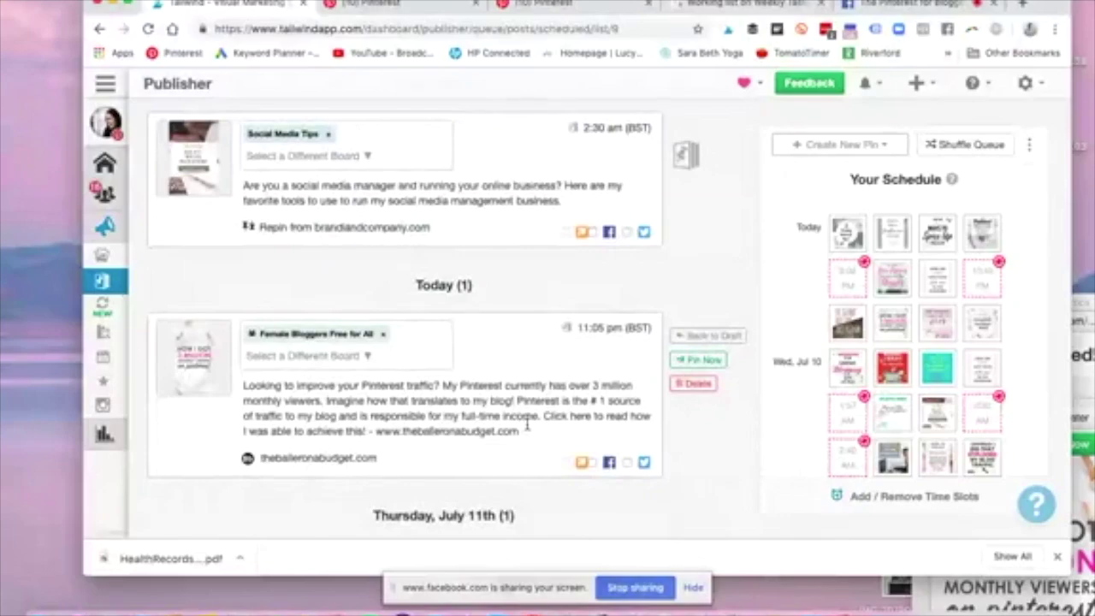
{"action": "scroll", "coordinate": [527, 425], "scroll_direction": "up", "scroll_amount": 5}
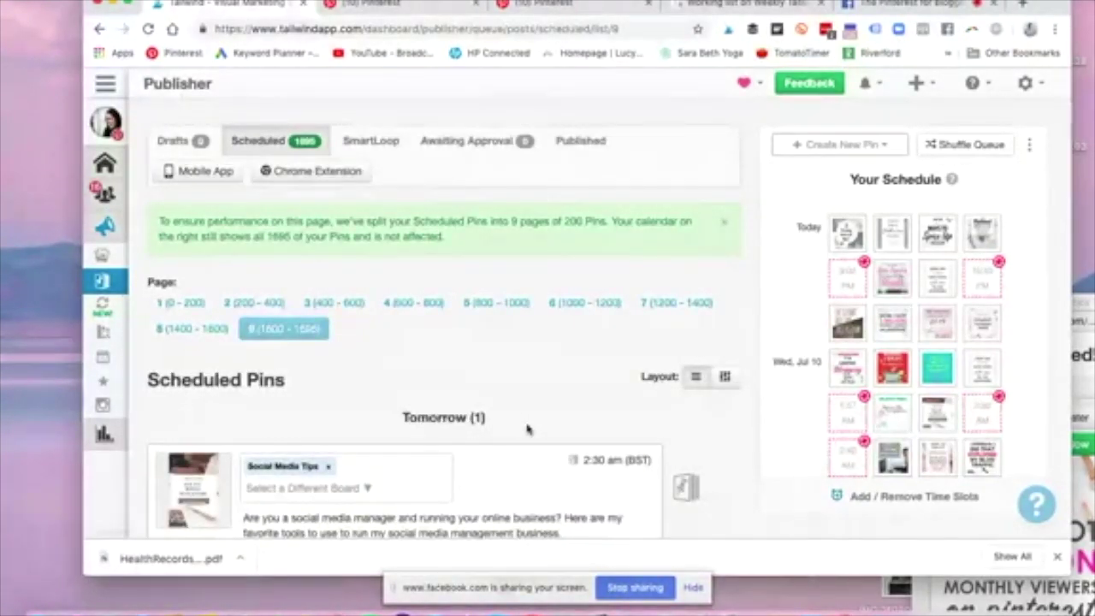
Bring the leftover Tailwind pin-saving pop-up window to the front and close it
{"action": "left_click", "coordinate": [998, 601]}
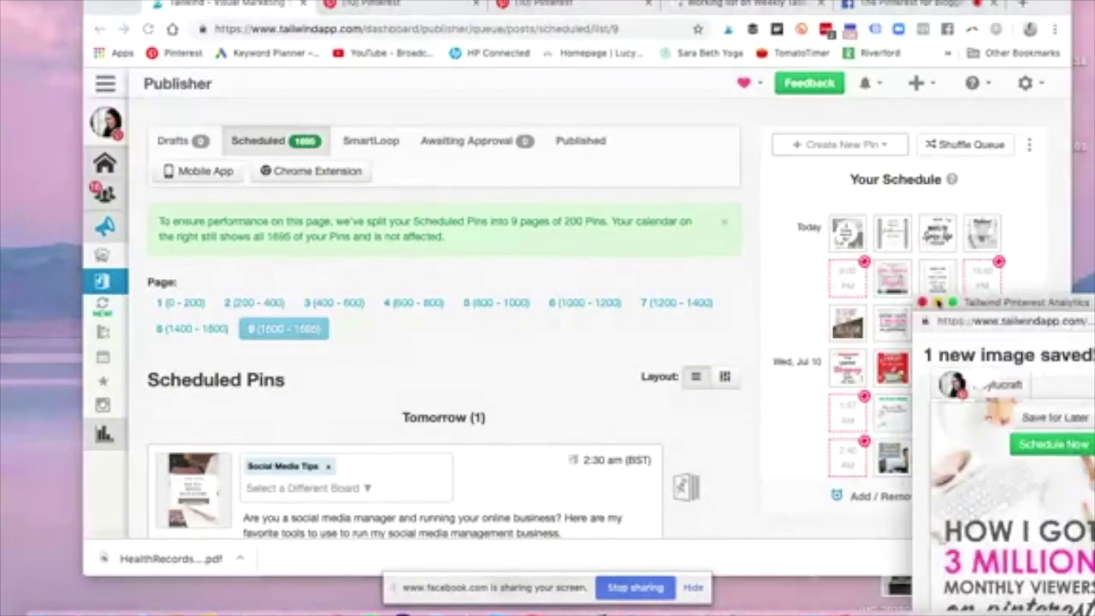
{"action": "left_click", "coordinate": [923, 304]}
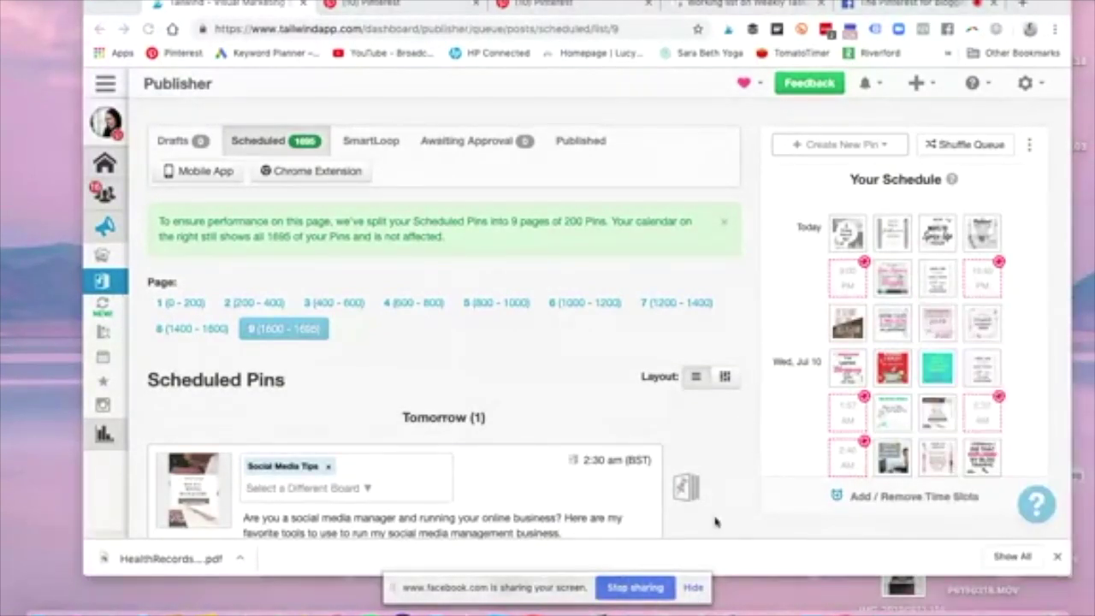
Switch to the Facebook live broadcast in the Pinterest for Bloggers group and request to end the live video
{"action": "left_click", "coordinate": [898, 5]}
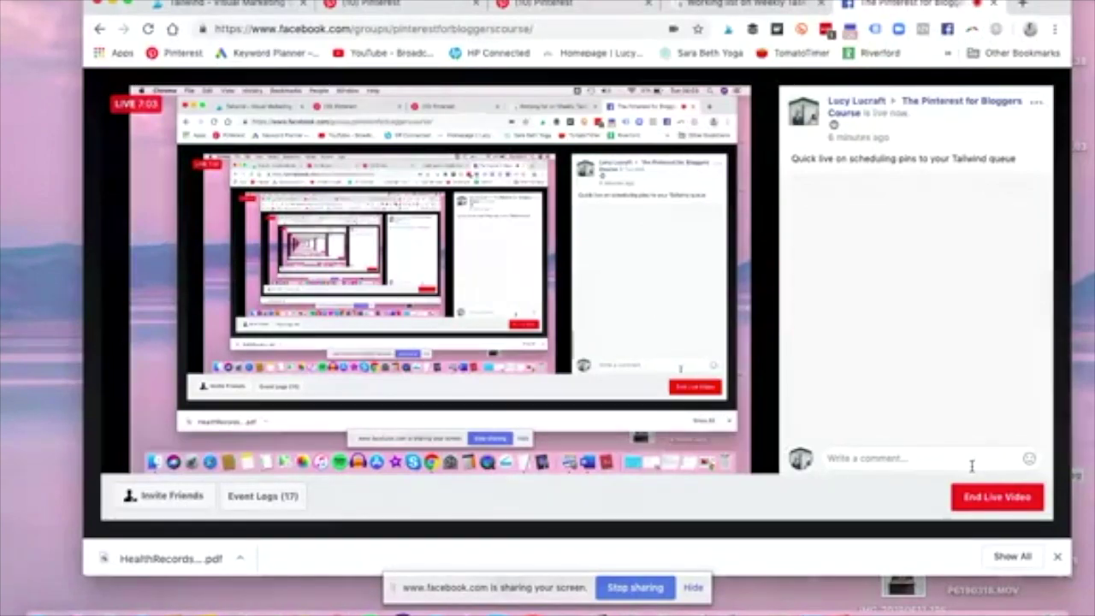
{"action": "left_click", "coordinate": [994, 499]}
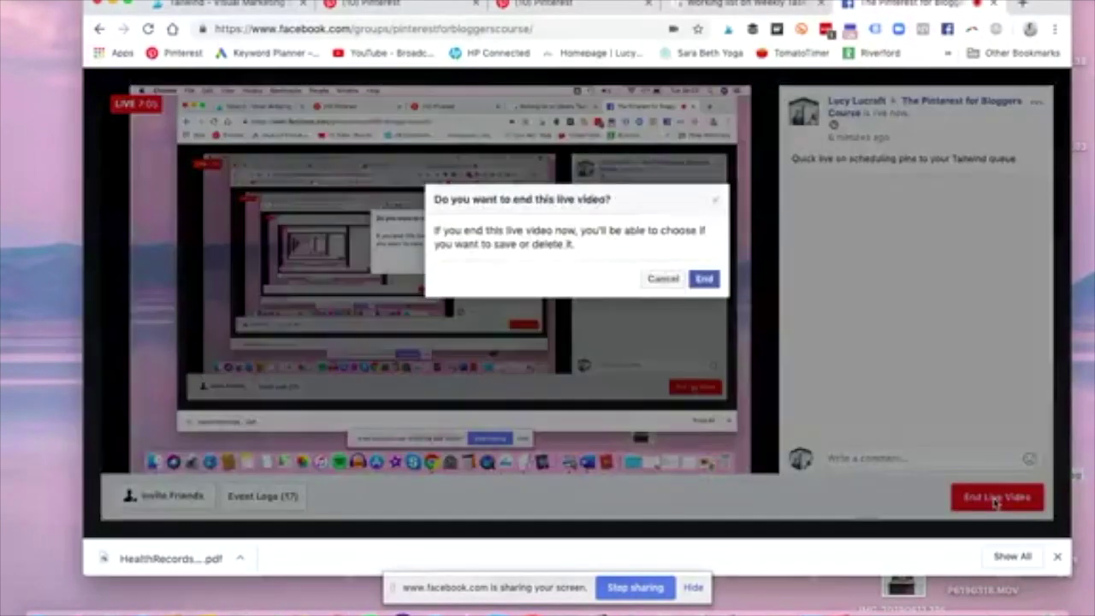